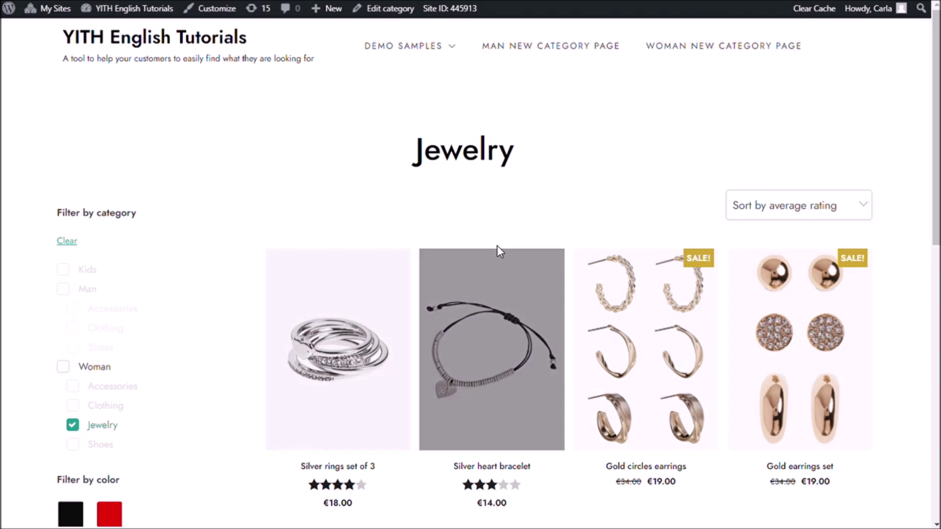
- Open the Silver heart bracelet product page (€14.00) and review its purchase options
scroll(585, 190, "down", 3)
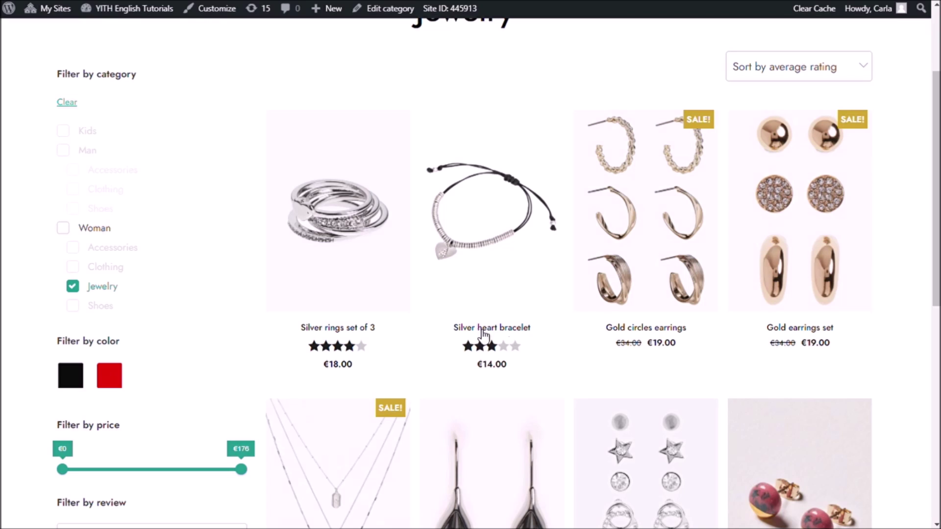
mouse_move(521, 208)
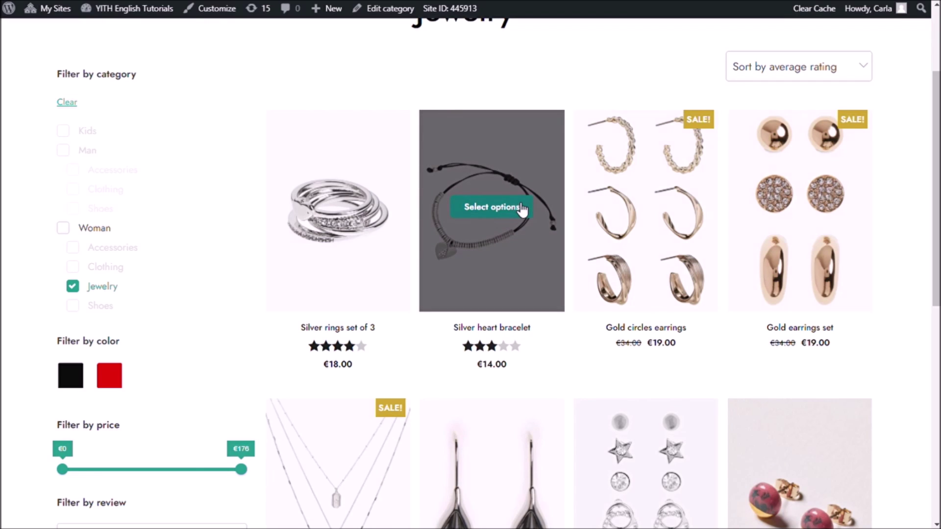
left_click(520, 207)
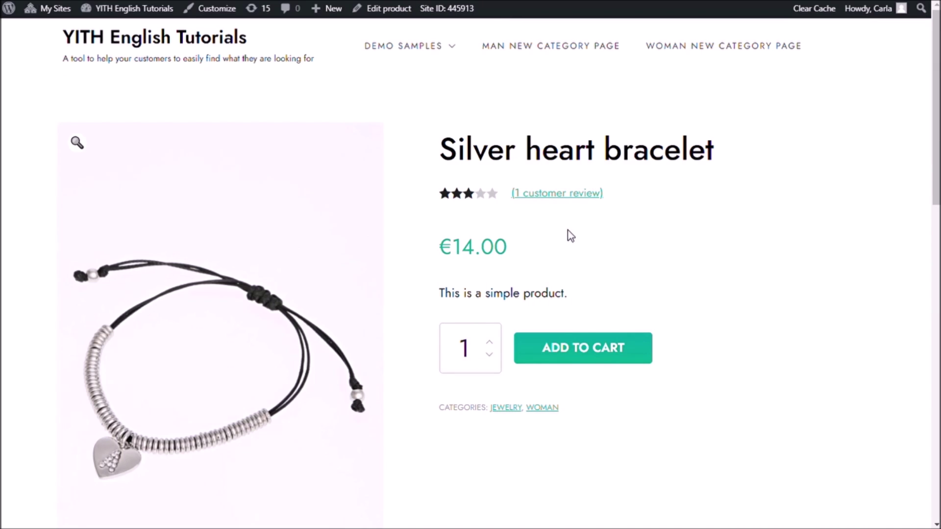
scroll(570, 236, "down", 1)
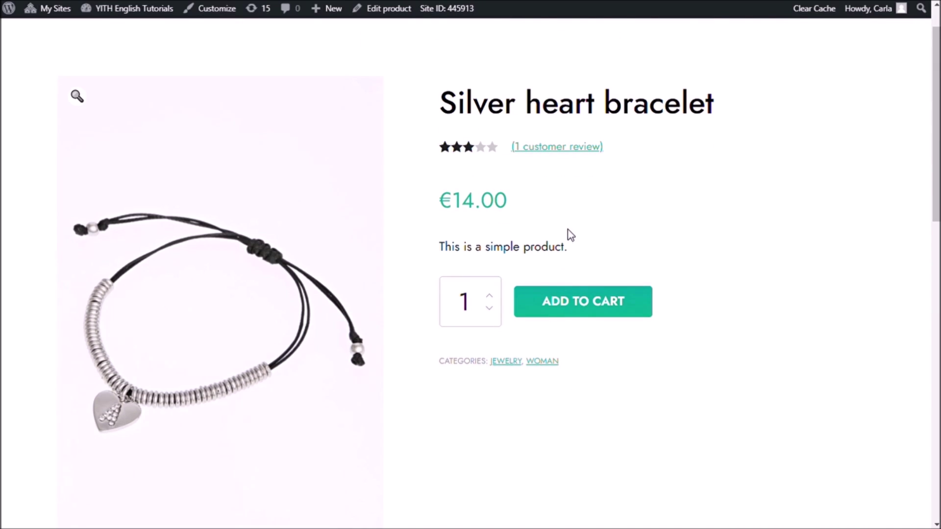
scroll(570, 235, "up", 1)
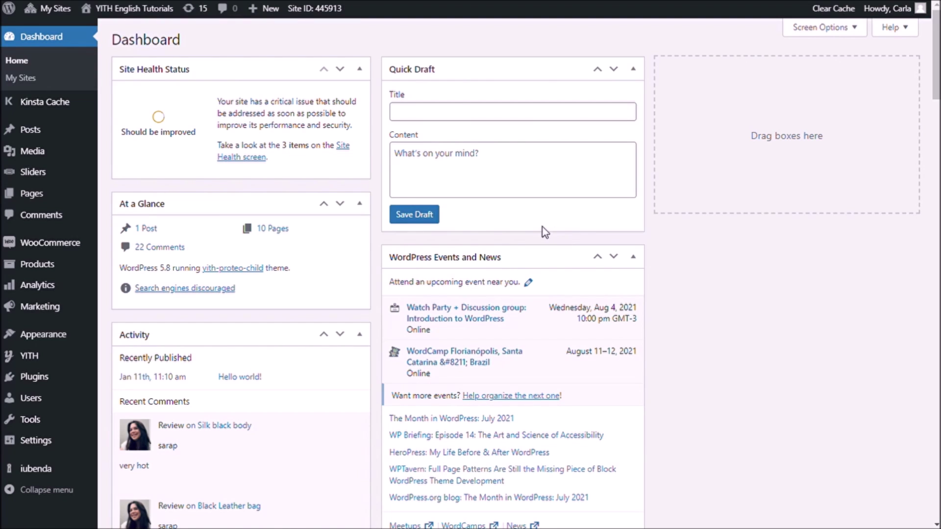
- Start a new options block from the YITH Product Add-ons page
mouse_move(88, 367)
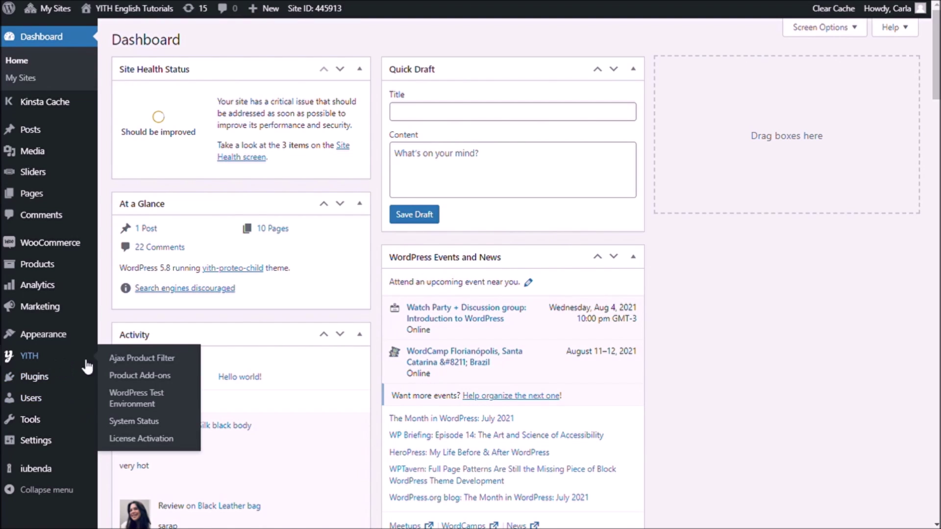
left_click(147, 381)
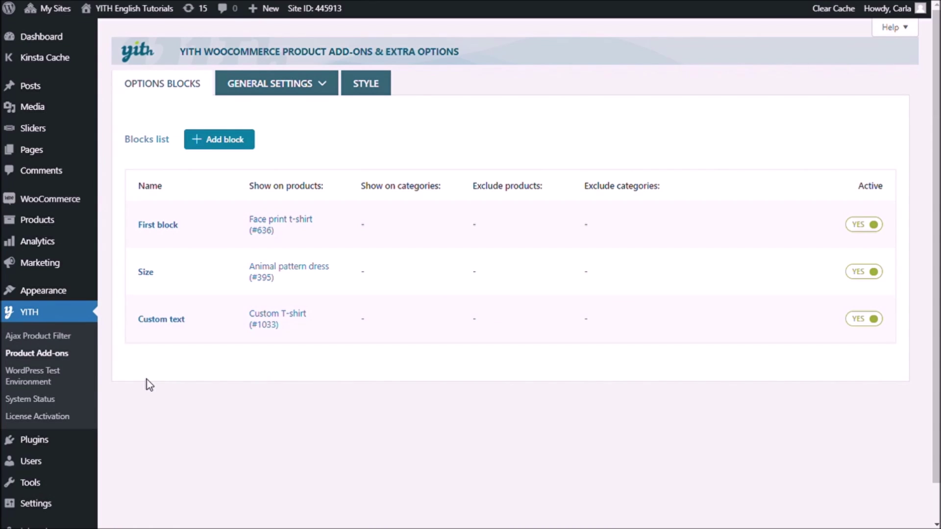
left_click(223, 147)
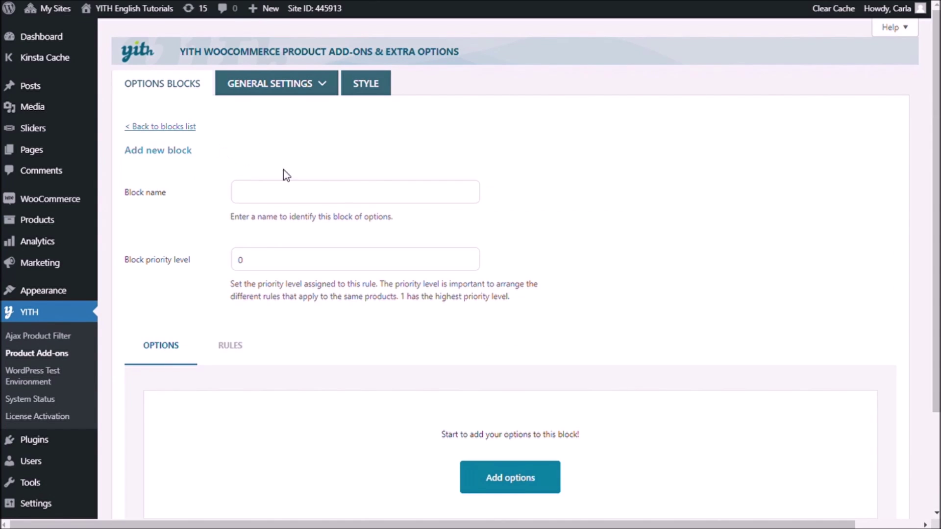
- Name the block 'Gift box' and select its priority value 0 for replacement
left_click(356, 196)
type("Gift box")
scroll(414, 322, "down", 3)
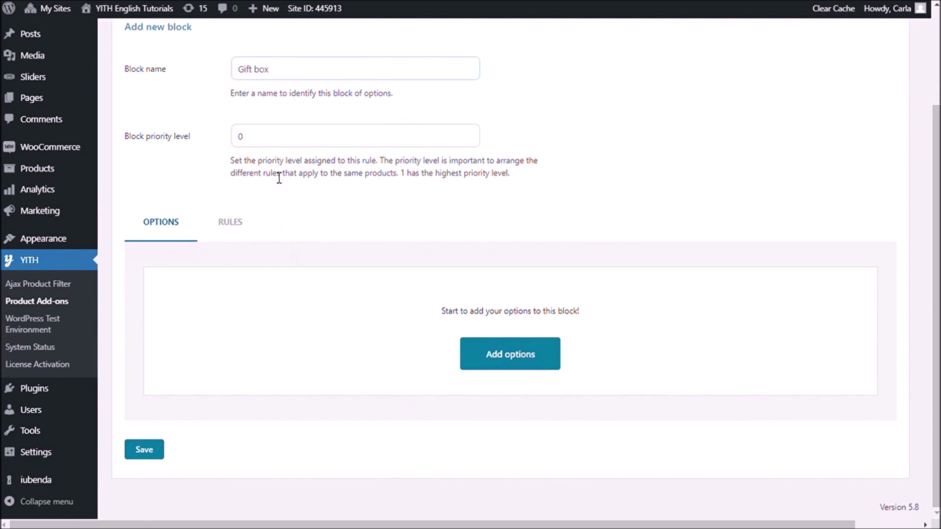
left_click(285, 142)
left_click_drag(285, 142, 227, 142)
- Set block priority to 1 and add a Checkbox option titled 'How about a gift box?'
type("1")
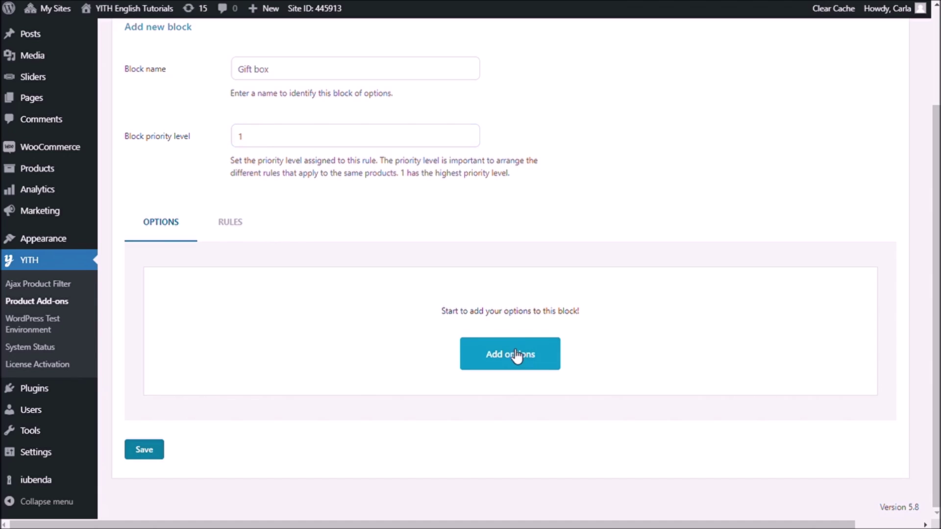
left_click(517, 356)
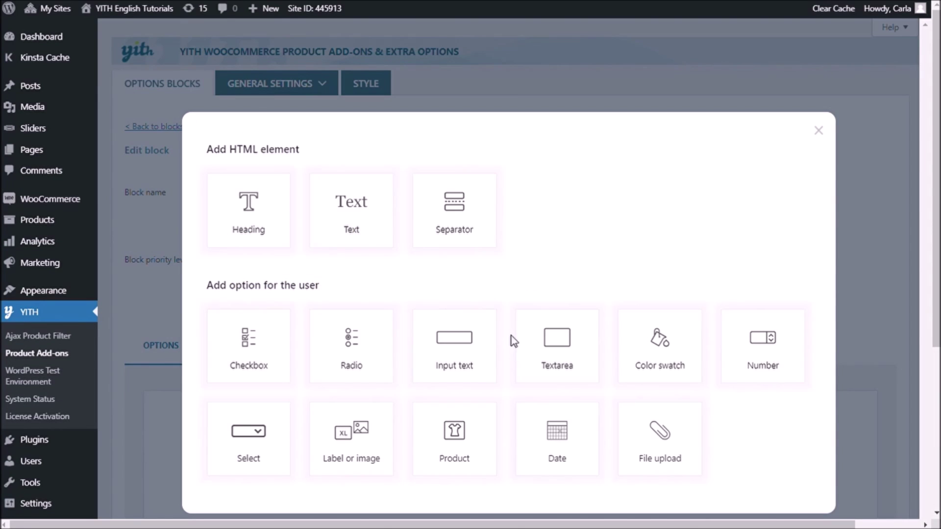
left_click(263, 365)
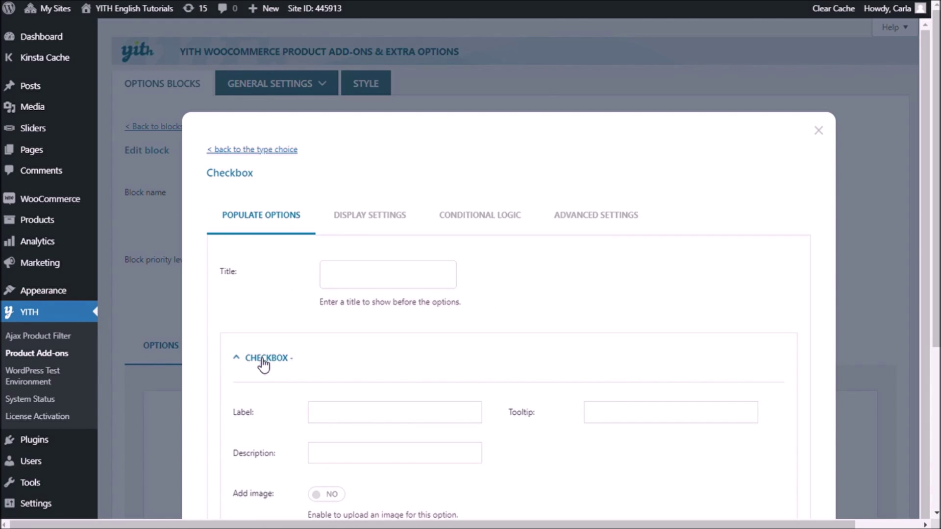
scroll(622, 288, "down", 3)
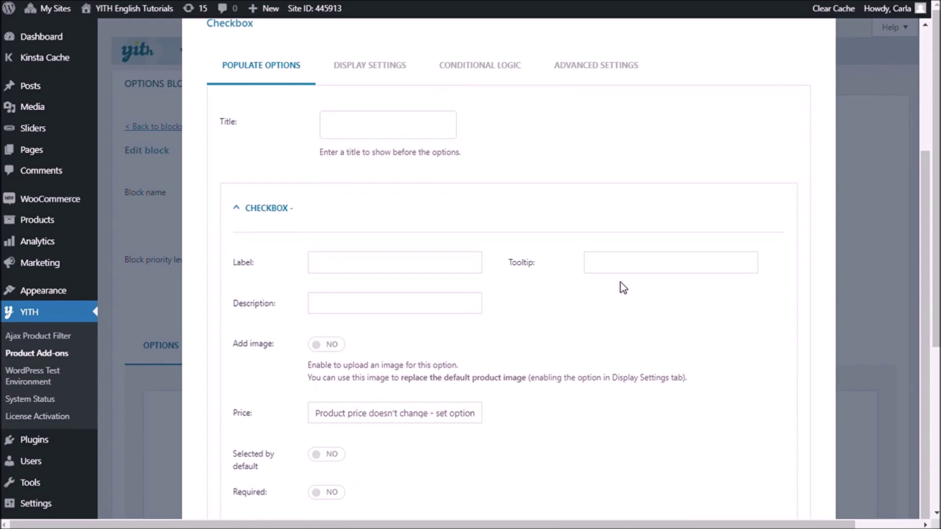
left_click(441, 126)
type("How about a gift box?")
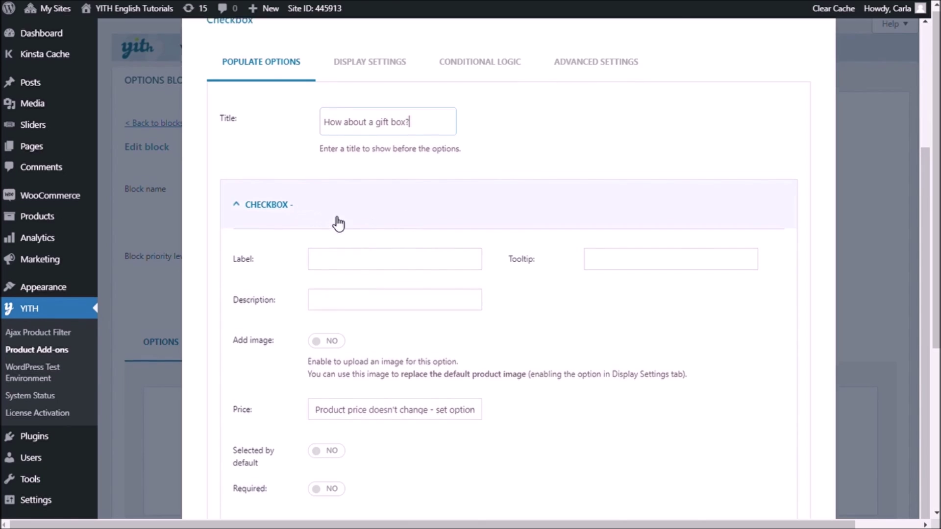
scroll(338, 222, "down", 1)
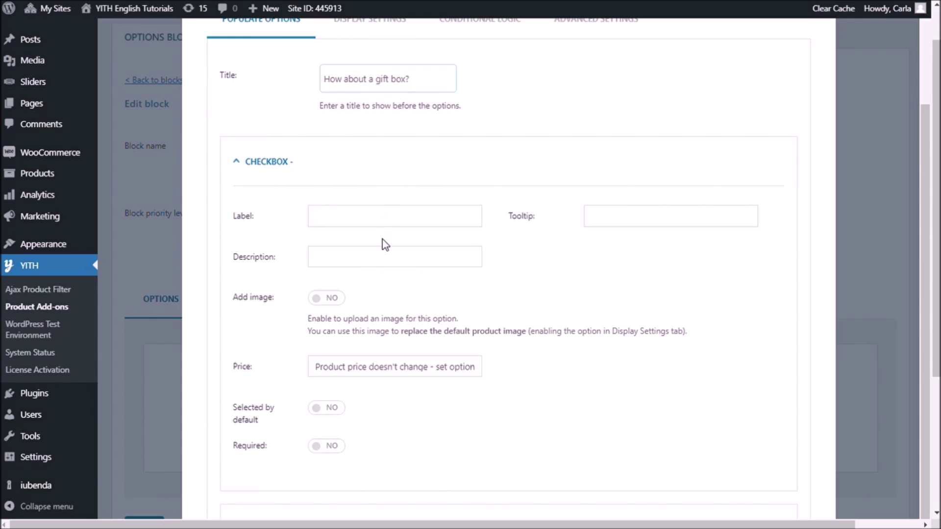
- Fill the checkbox Label 'Add a gift box', Tooltip 'Gift box', Description 'Add a gift box to your bracelet'
left_click(389, 218)
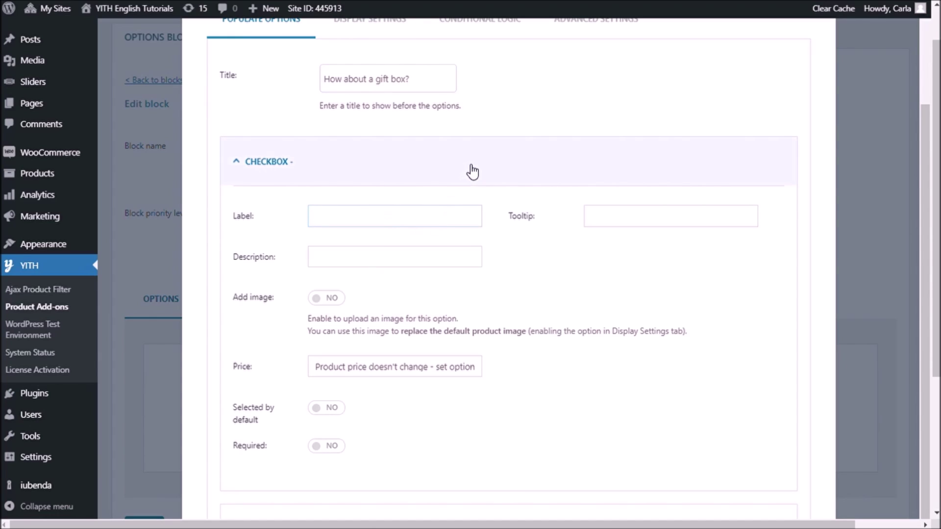
type("Add a gift box")
key("Tab")
key("Tab")
type("Gift ox")
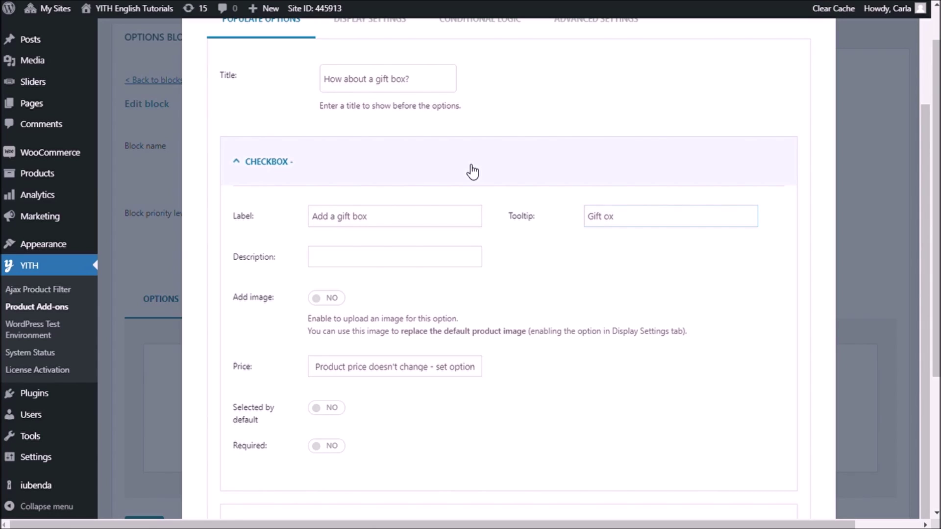
key("BackSpace")
key("BackSpace")
type("box")
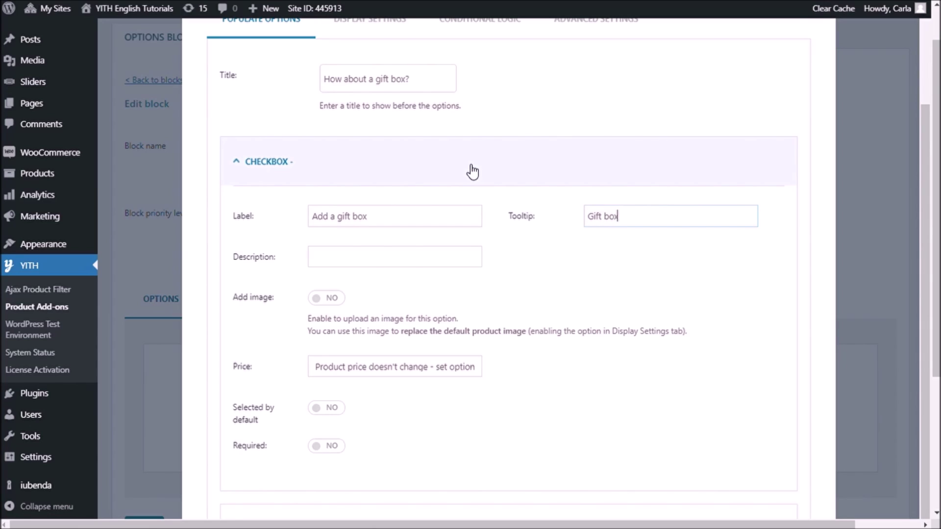
left_click(469, 256)
type("Add a ")
type("gift box ")
type("to your")
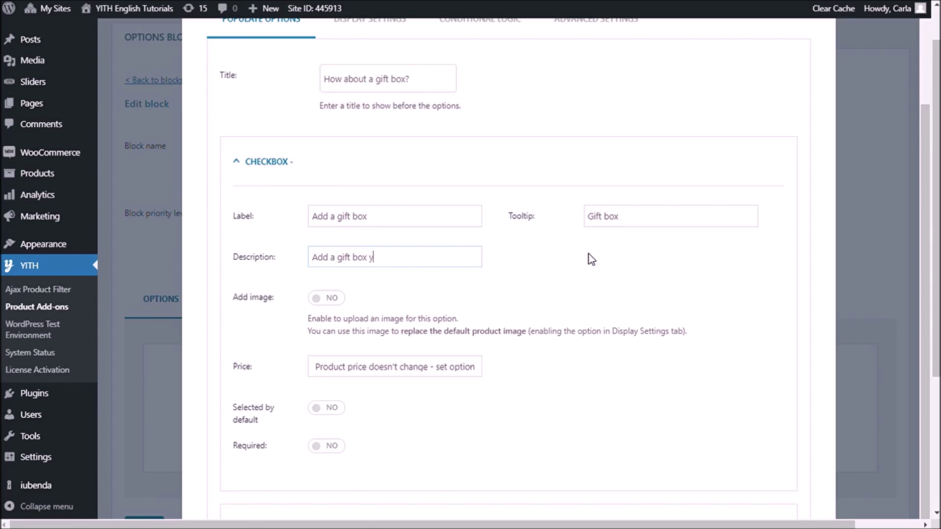
type(" bracelet")
scroll(555, 280, "down", 2)
scroll(554, 277, "down", 1)
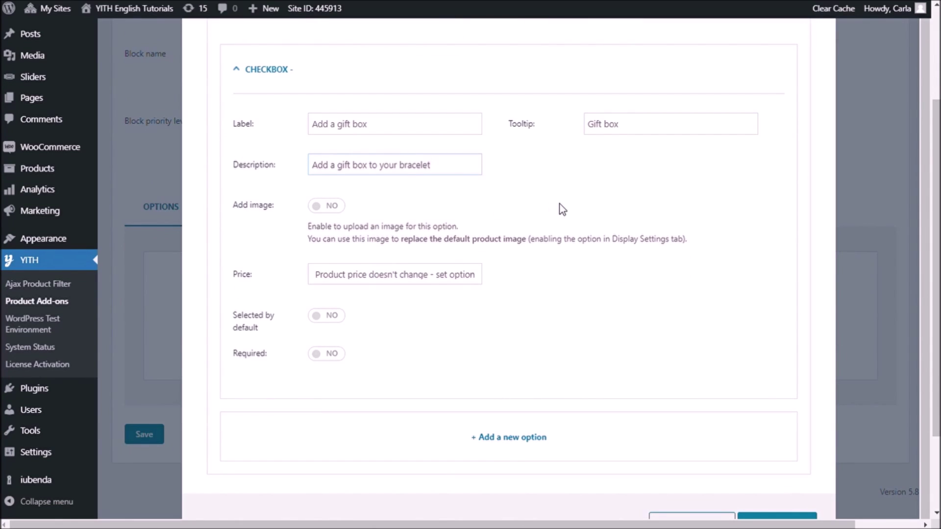
scroll(563, 209, "down", 2)
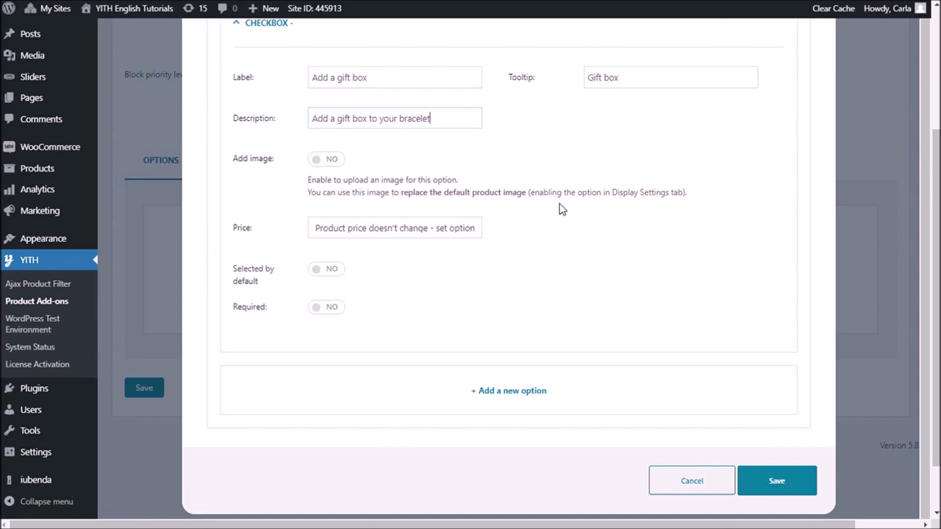
- Set the checkbox price to increase the main product price by a fixed regular cost of 5
left_click(396, 229)
left_click(403, 259)
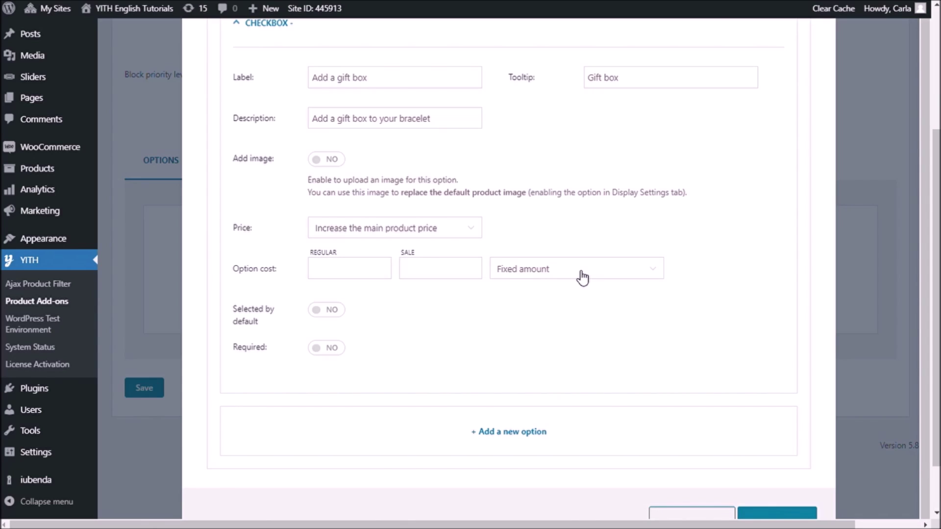
left_click(336, 273)
type("5")
scroll(819, 319, "down", 3)
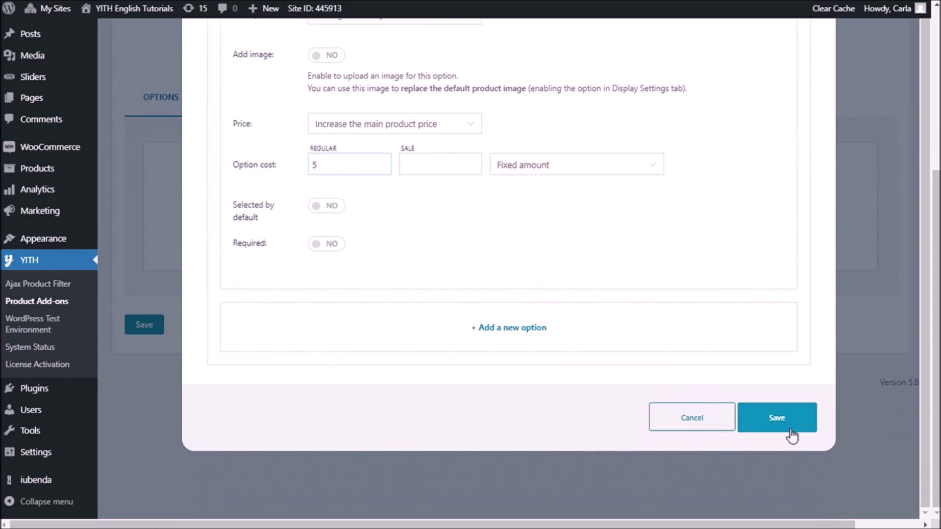
- Save the gift box checkbox option and the Gift box block
left_click(792, 434)
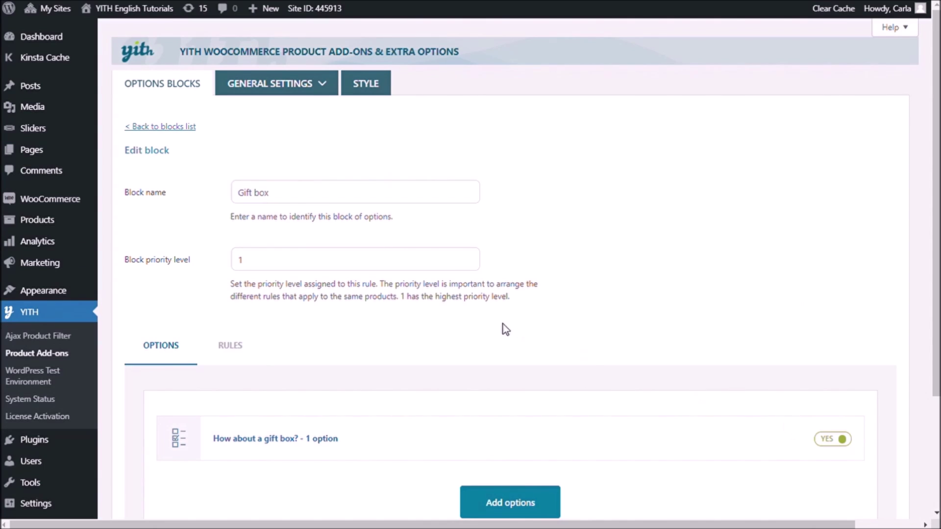
scroll(503, 324, "down", 3)
left_click(156, 467)
scroll(157, 475, "down", 2)
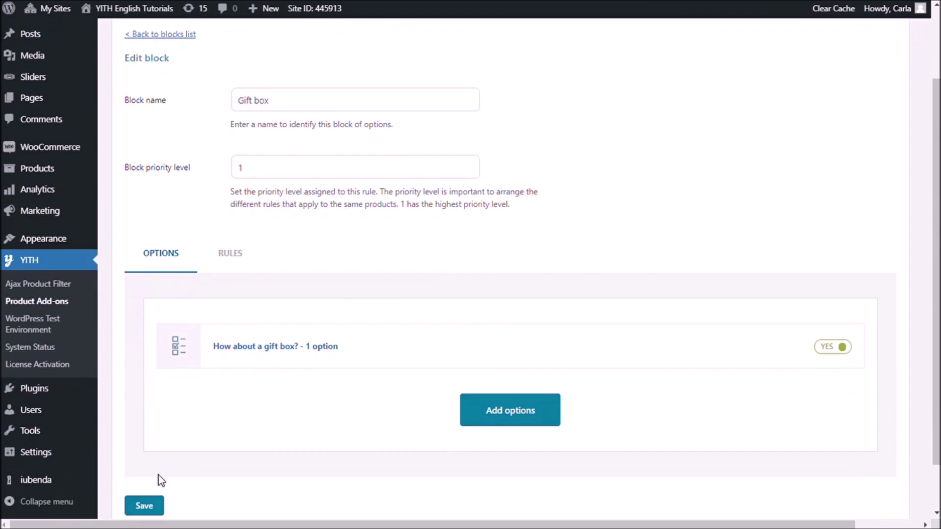
- Restrict the block to Specific products, Silver heart bracelet (#587), and save the rules
left_click(228, 259)
scroll(229, 262, "down", 3)
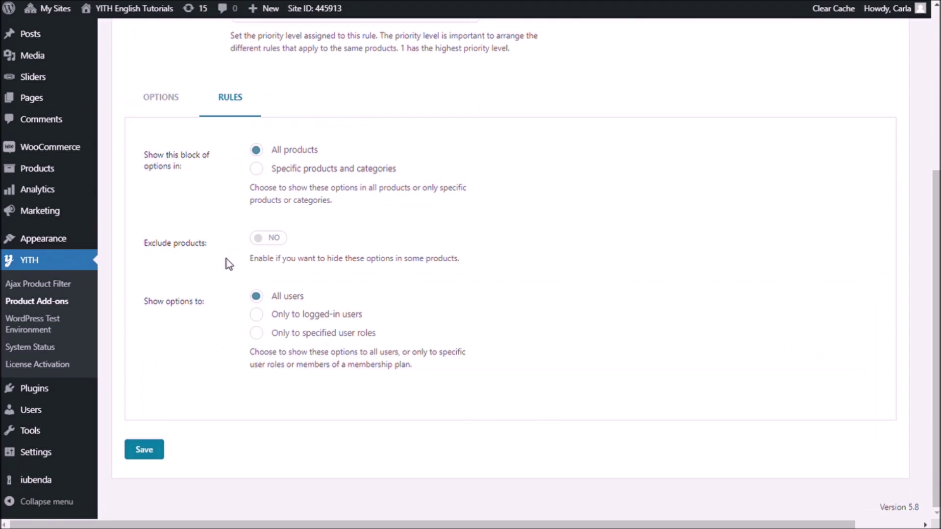
left_click(265, 170)
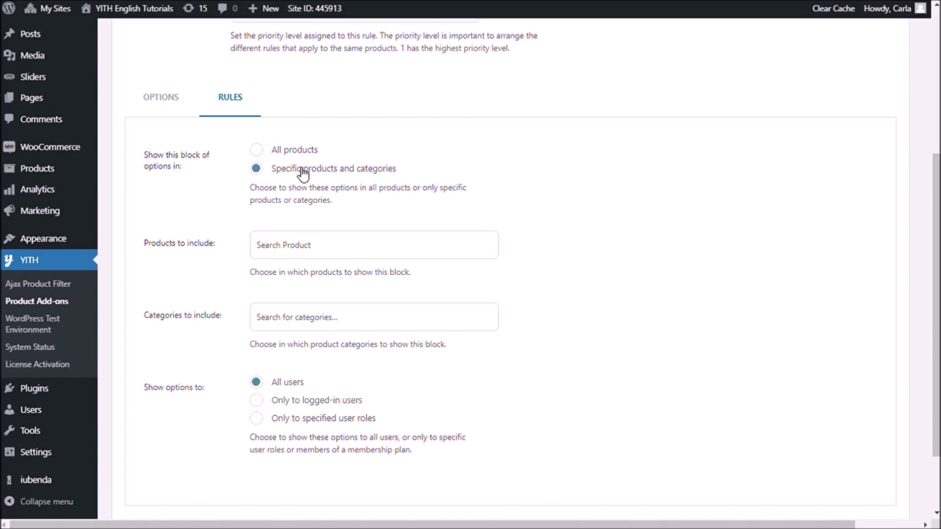
left_click(356, 247)
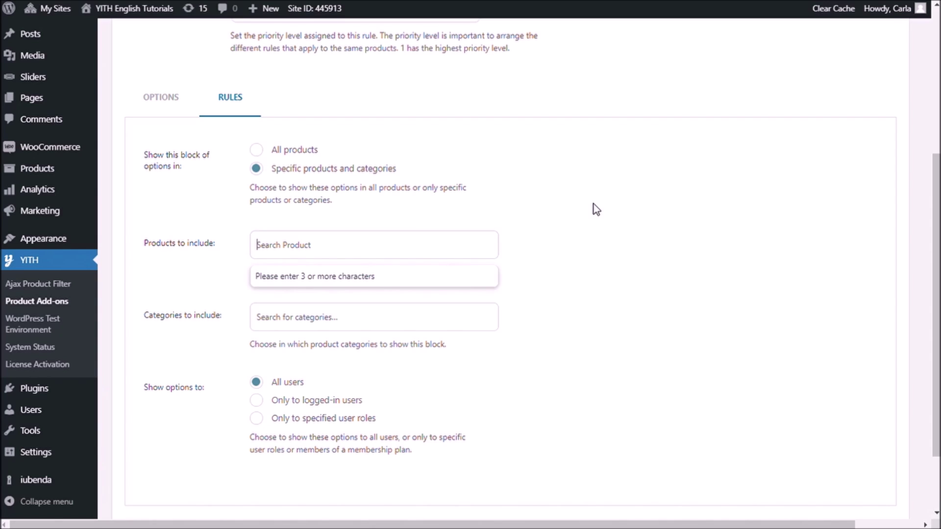
type("bracelet")
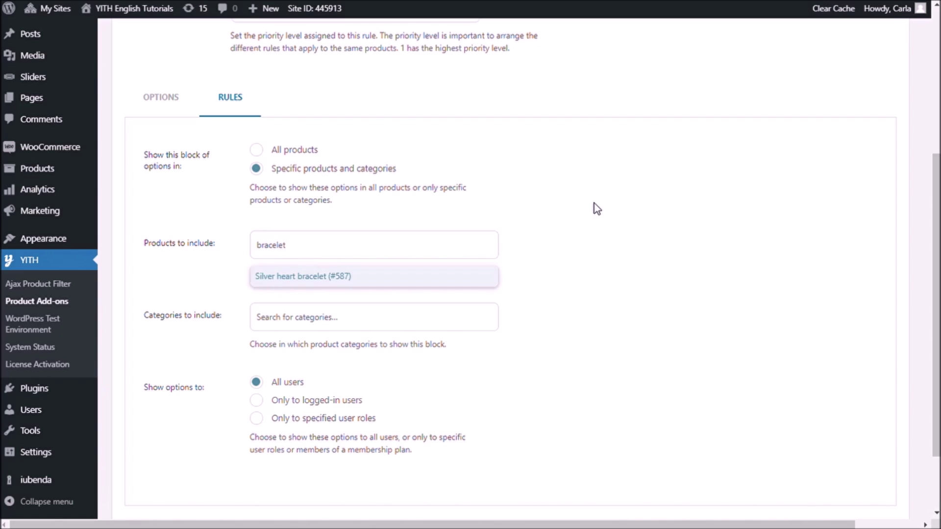
left_click(396, 276)
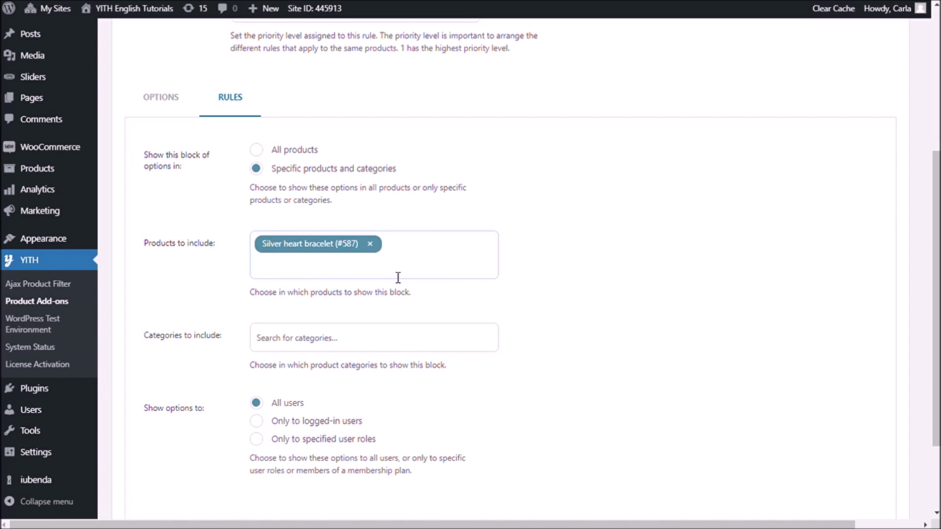
scroll(398, 277, "down", 2)
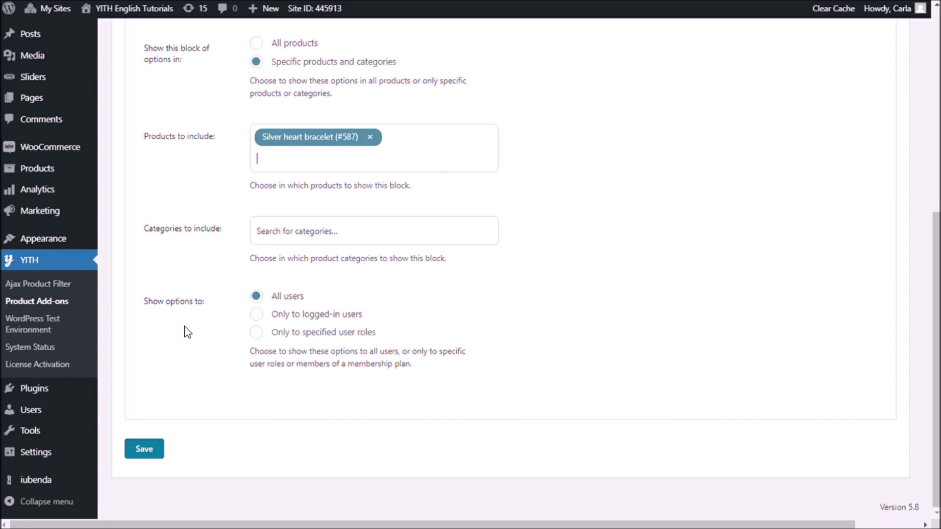
left_click(158, 458)
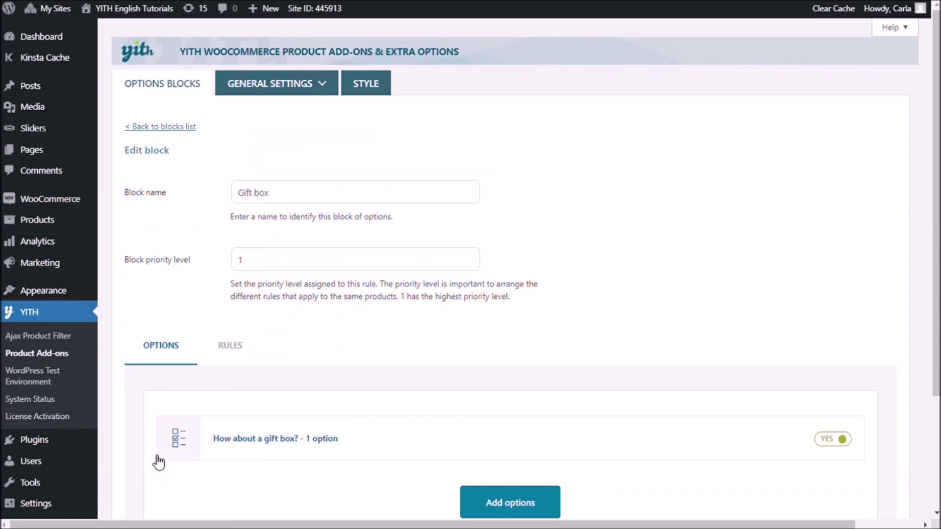
scroll(149, 458, "down", 3)
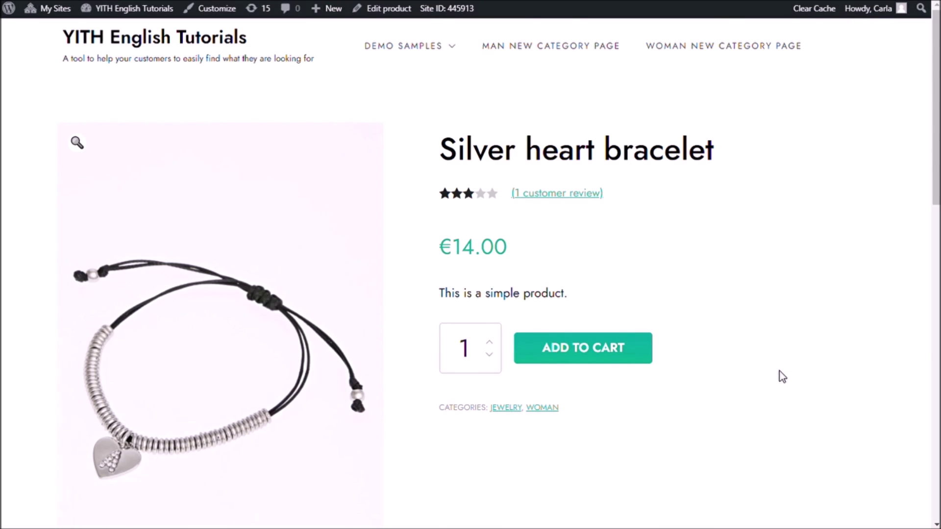
- On the bracelet page, tick 'Add a gift box (+€5.00)', raising the total to €19.00
scroll(785, 367, "down", 1)
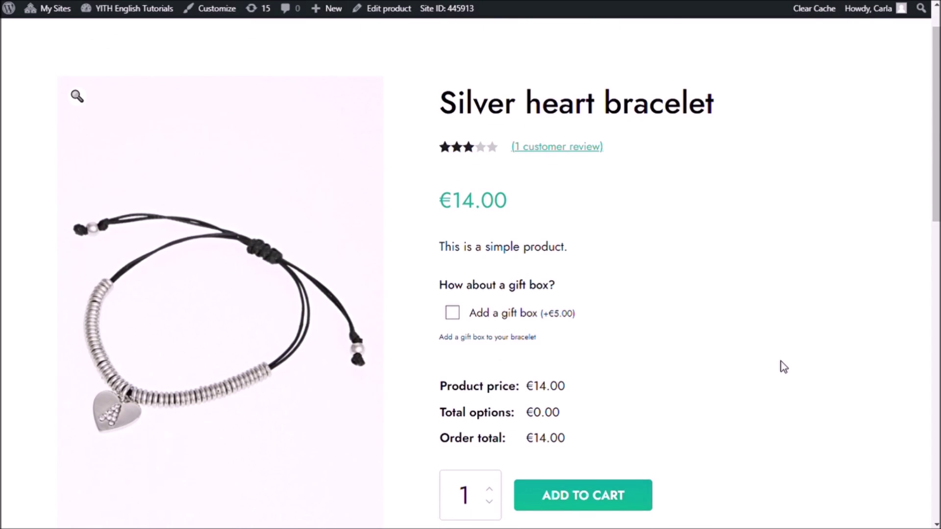
scroll(784, 368, "down", 1)
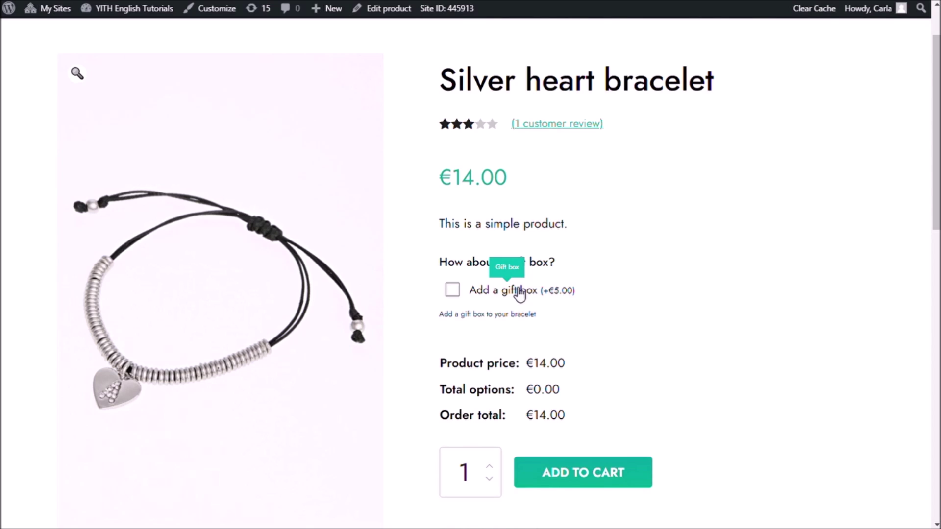
left_click_drag(439, 318, 557, 318)
left_click(453, 291)
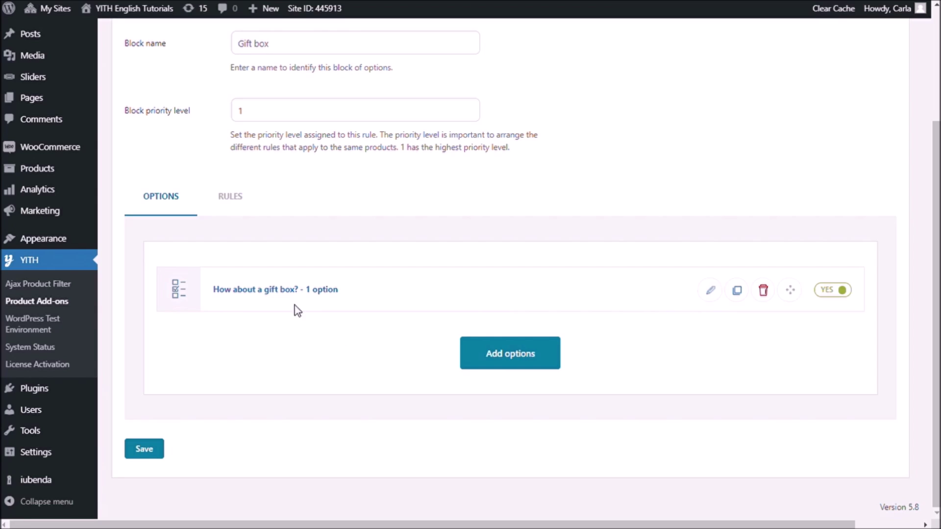
- Set Form style to Custom style with Rounded checkboxes and save the style options
scroll(188, 291, "up", 2)
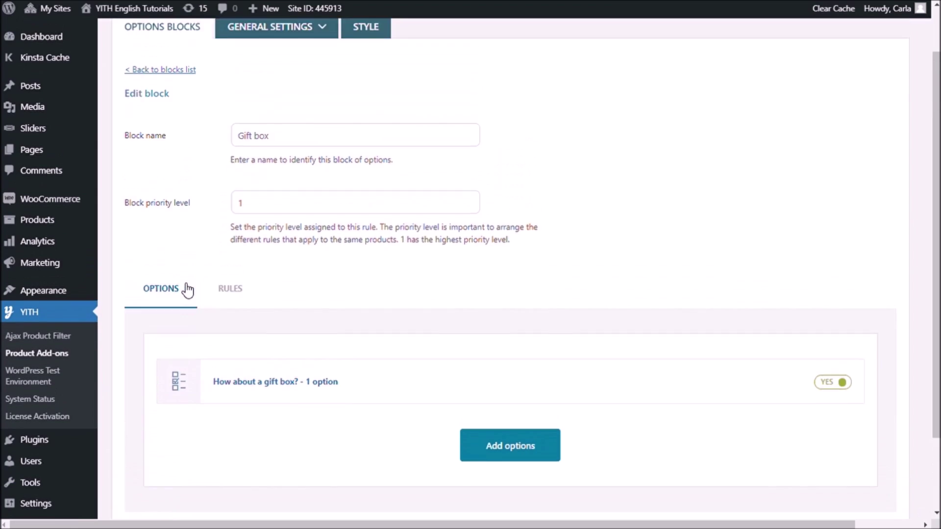
scroll(188, 291, "up", 1)
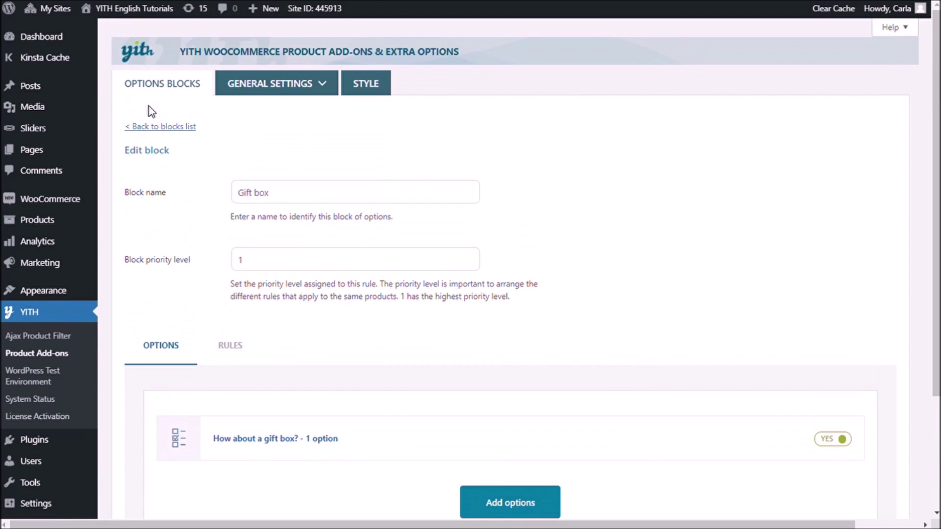
left_click(376, 89)
scroll(596, 215, "down", 4)
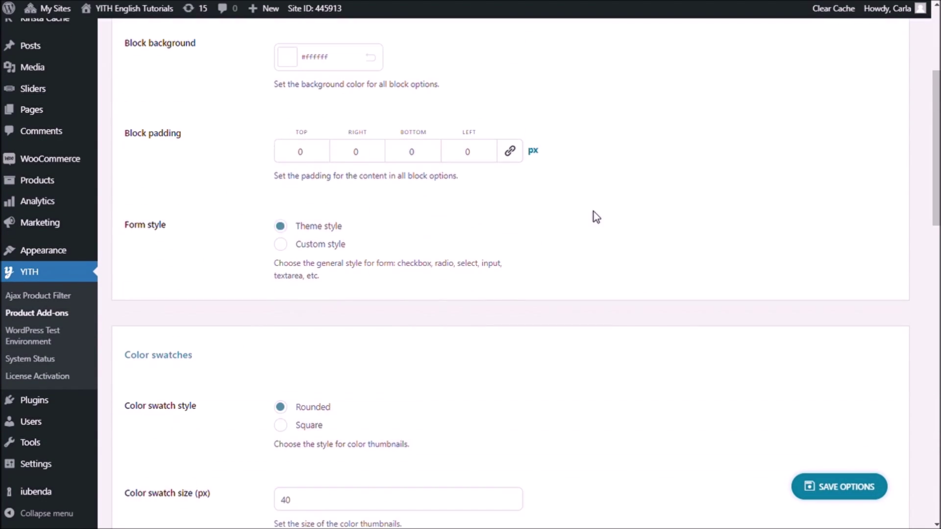
left_click(281, 244)
left_click(287, 229)
left_click(284, 245)
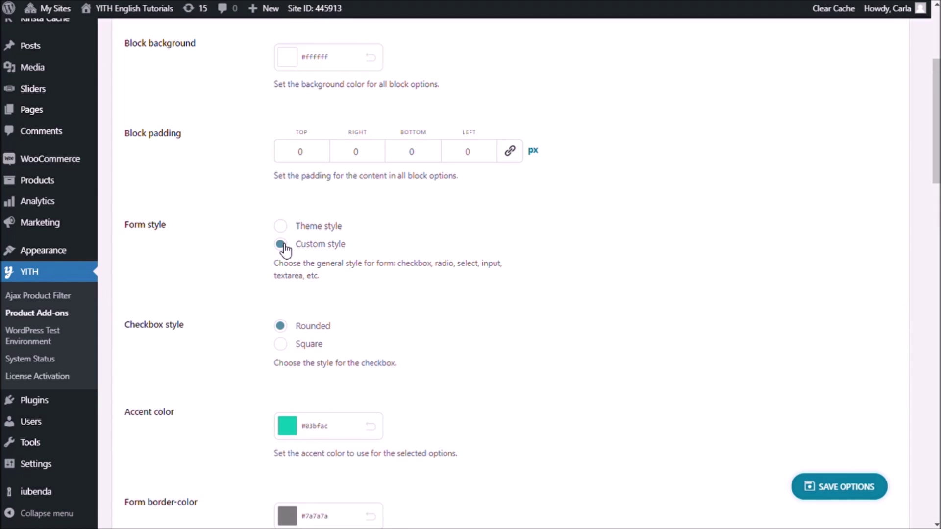
scroll(471, 246, "down", 2)
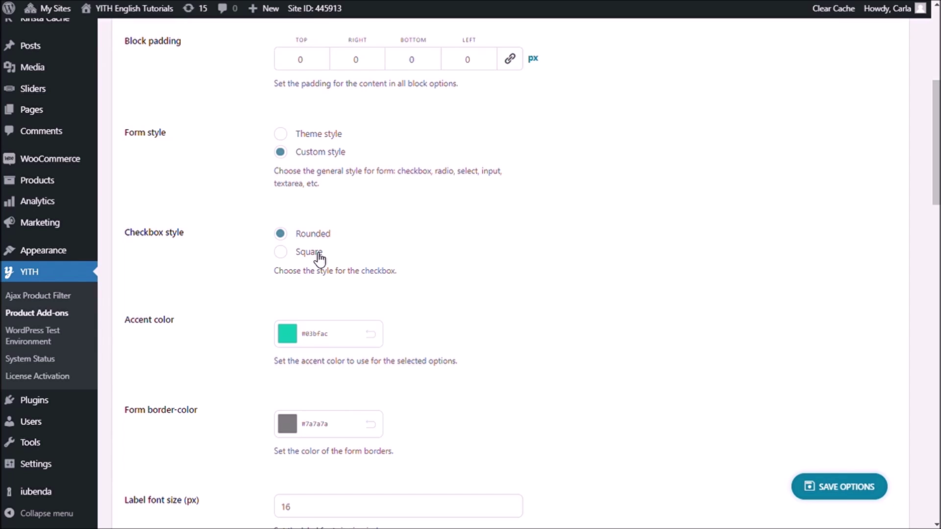
left_click(298, 253)
left_click(303, 240)
left_click(842, 487)
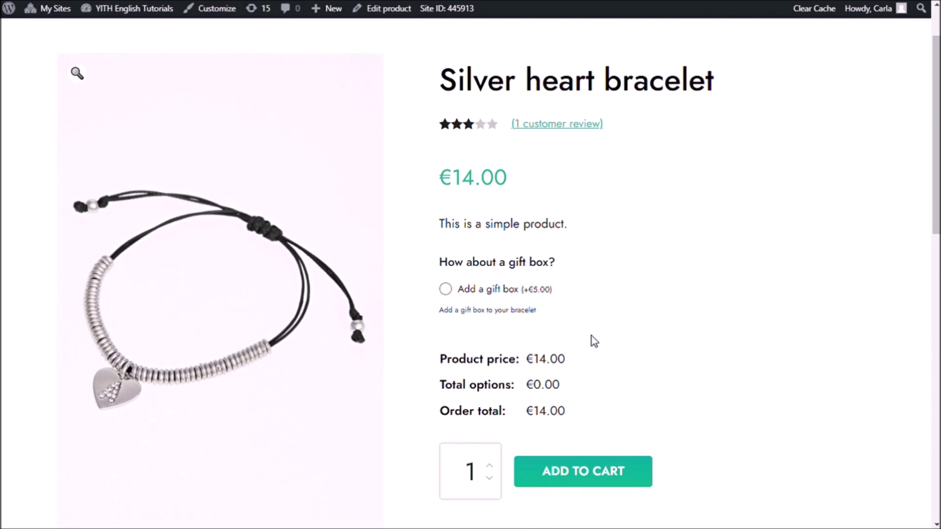
- Tick the rounded gift box checkbox and add the bracelet to the cart
left_click(445, 290)
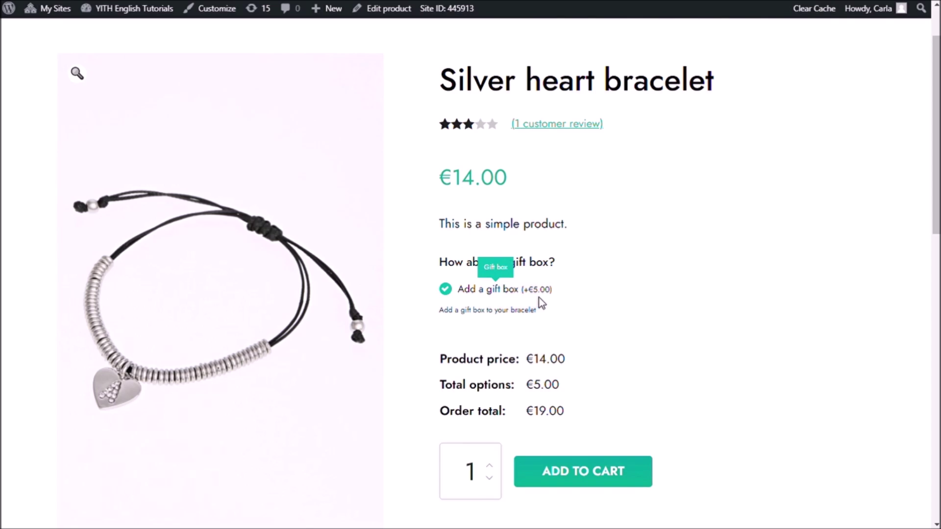
scroll(632, 356, "down", 1)
scroll(622, 382, "down", 1)
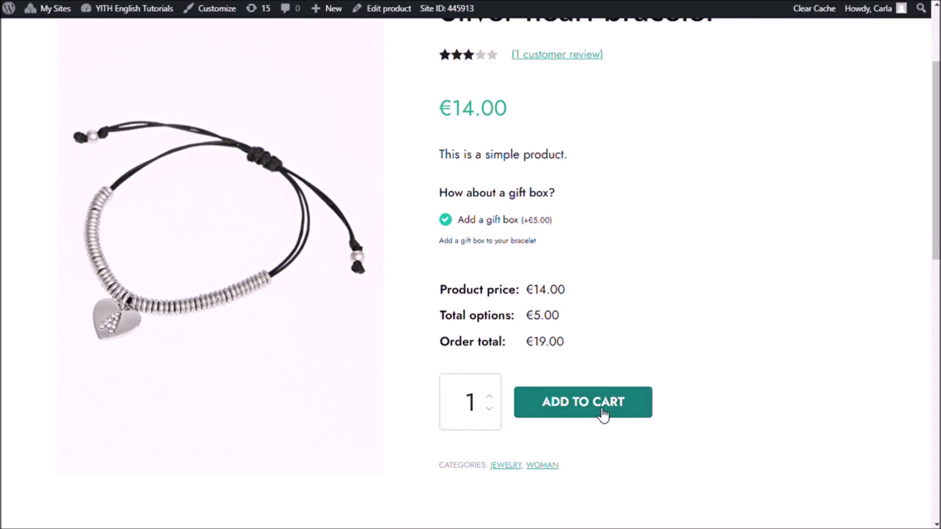
left_click(601, 412)
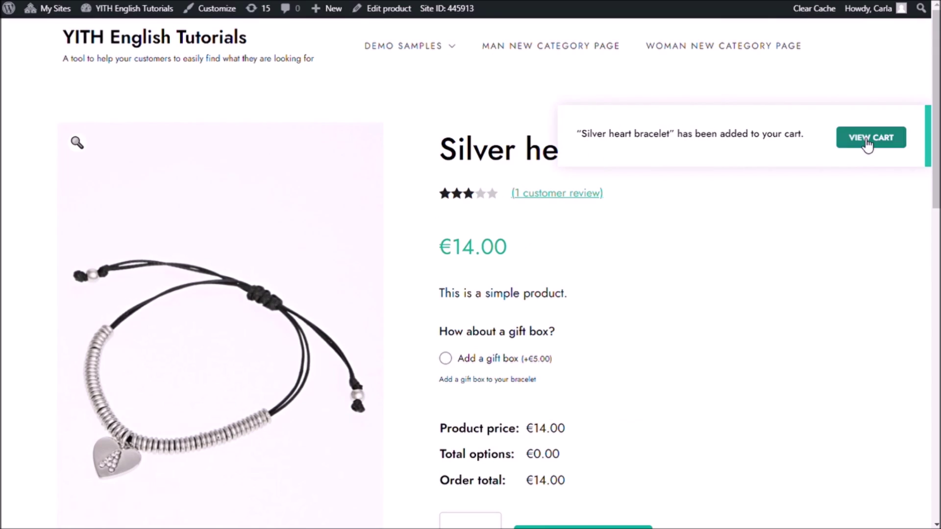
- View the cart showing the bracelet with its +€5.00 gift box, totalling €19.00
left_click(894, 141)
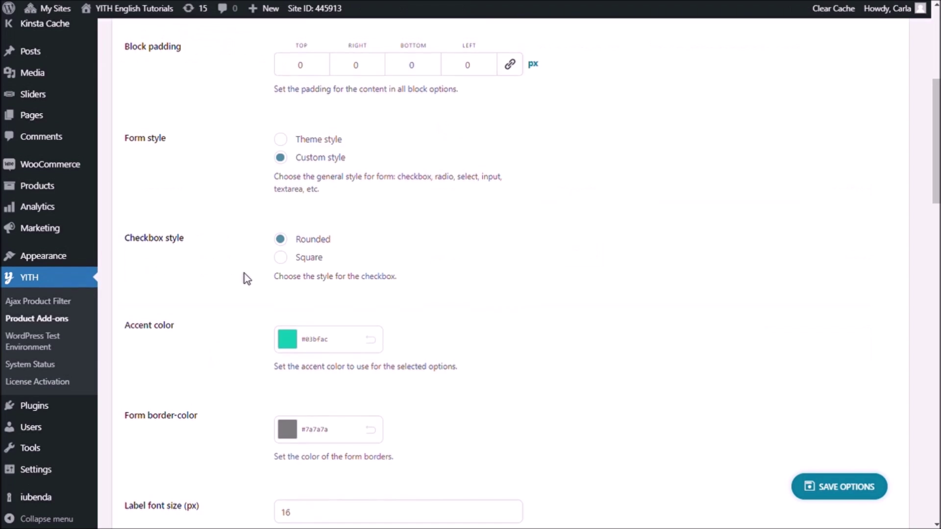
- In Cart & Order settings, switch 'Show options in the cart page' to NO and save
scroll(245, 274, "up", 4)
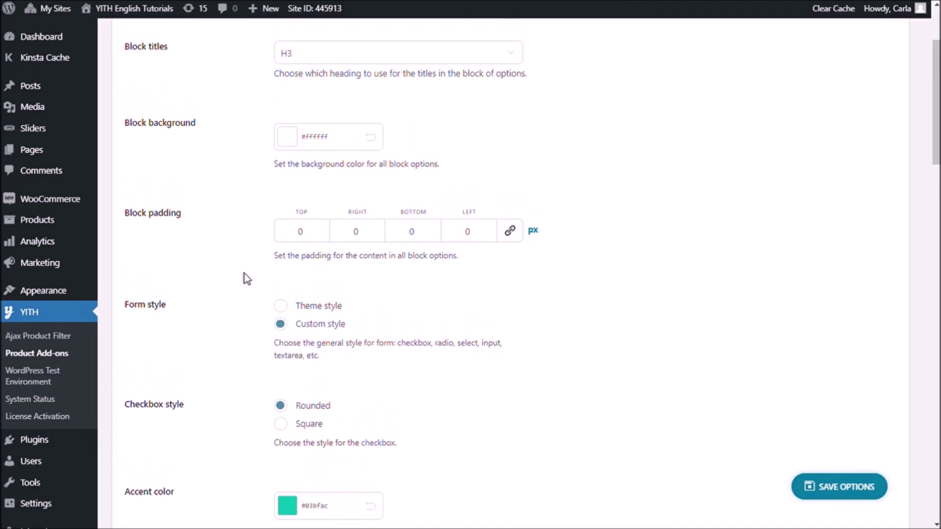
scroll(245, 274, "up", 3)
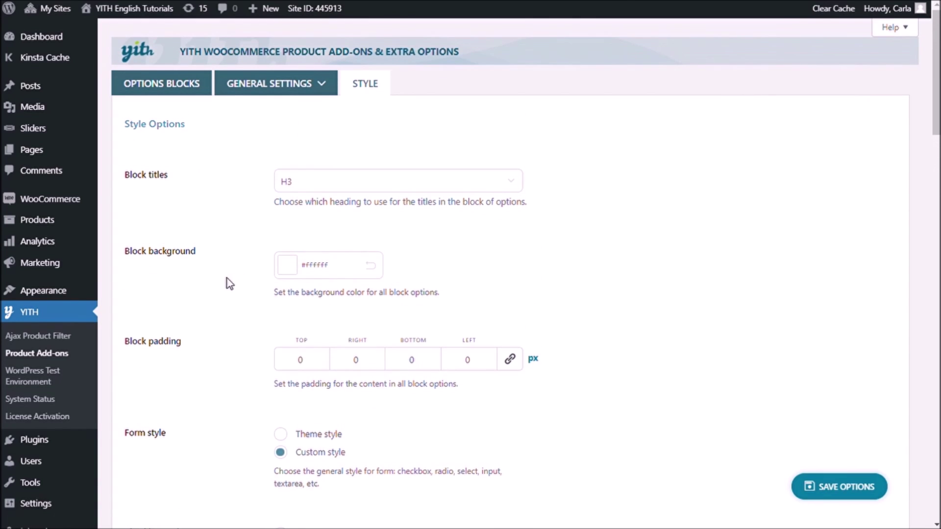
mouse_move(320, 90)
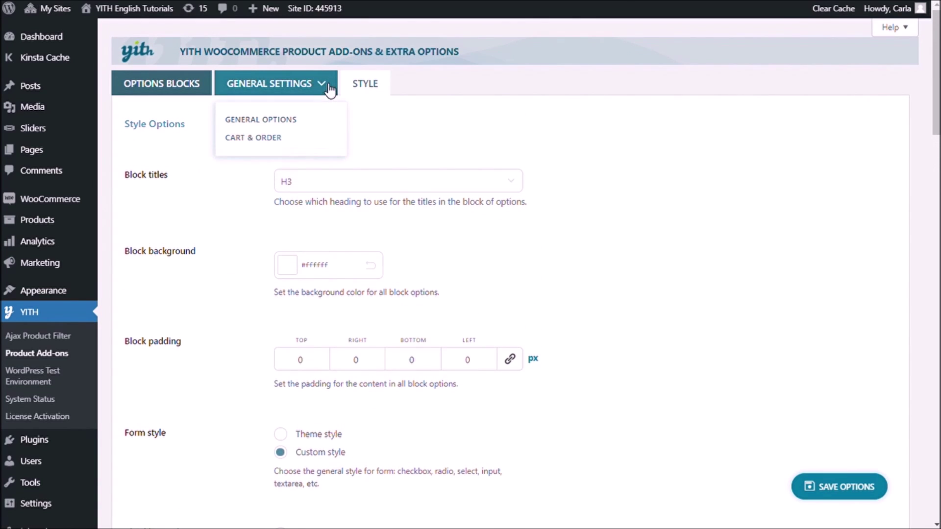
left_click(263, 134)
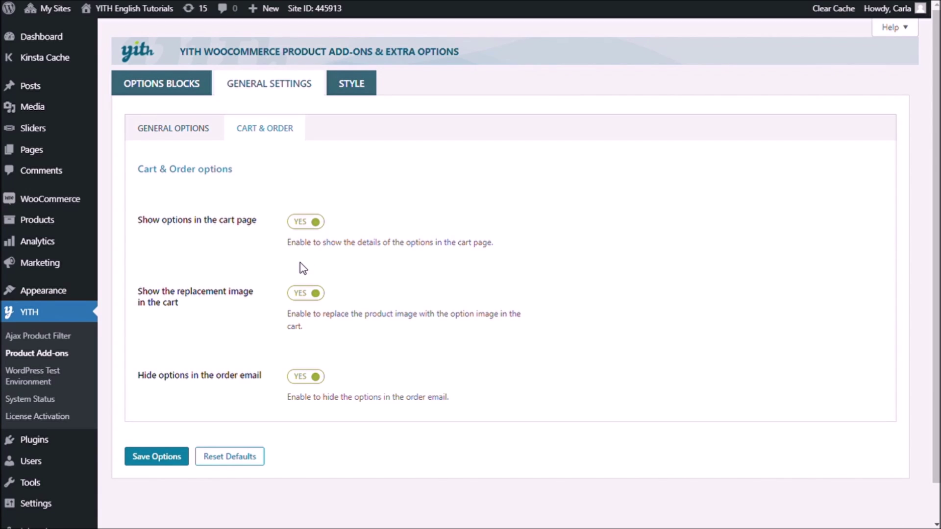
left_click(309, 222)
left_click(182, 456)
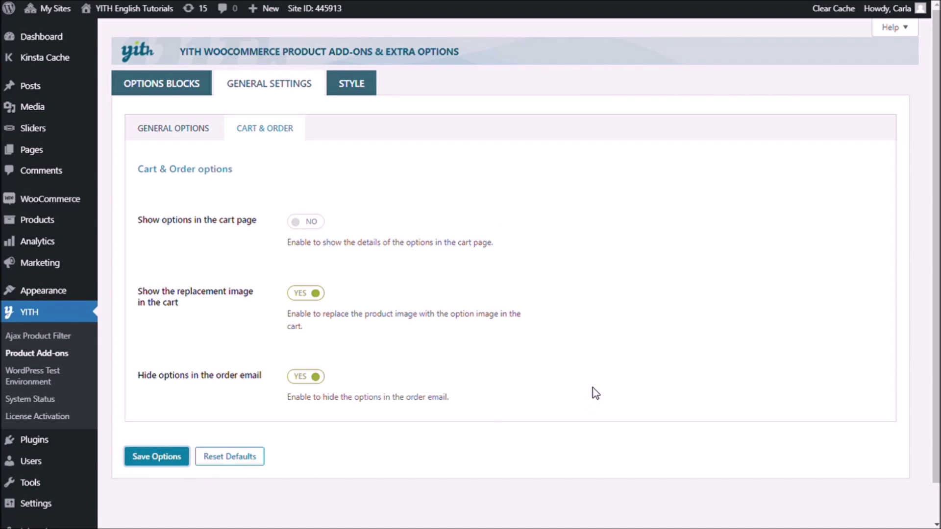